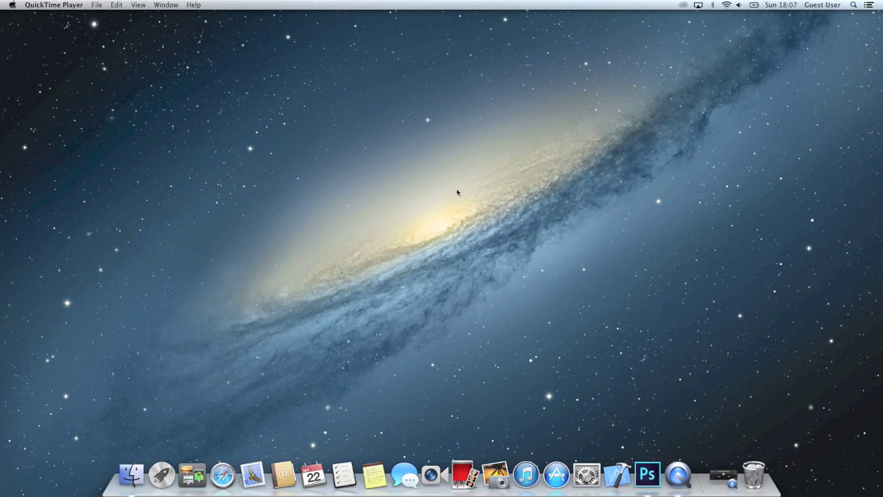
Step: Bring Adobe Photoshop CC to the front from the Dock
{"action": "left_click", "coordinate": [647, 474]}
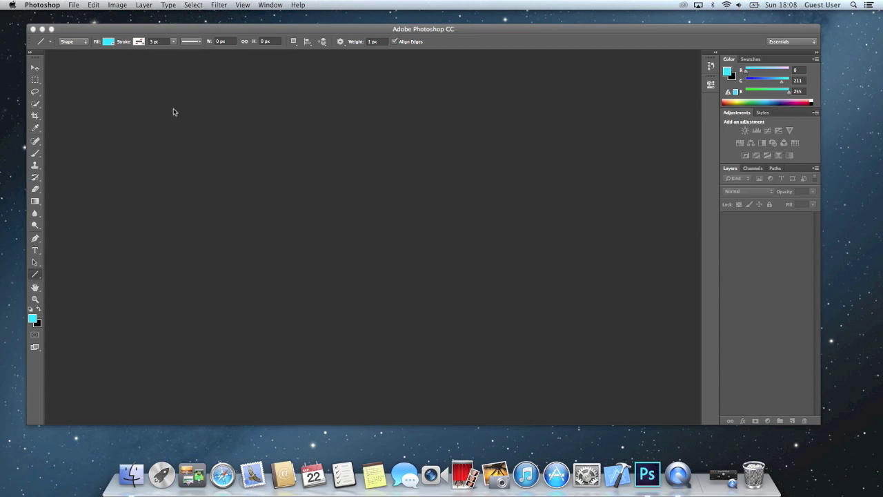
Step: Create a new 320 × 49 pixel document named 'Tab bar'
{"action": "left_click", "coordinate": [74, 6]}
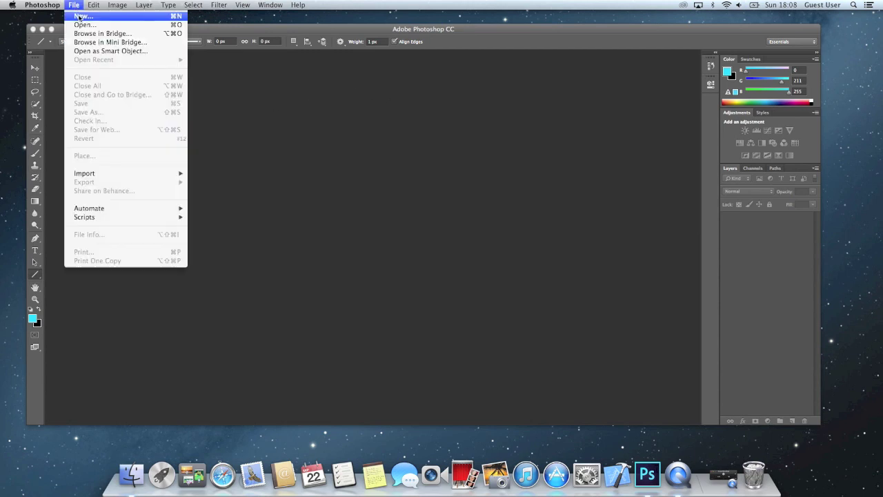
{"action": "left_click", "coordinate": [80, 16]}
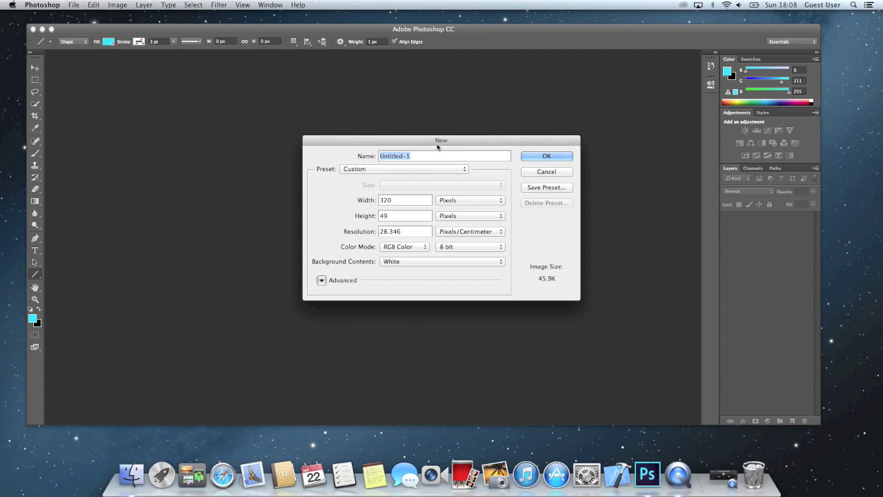
{"action": "type", "text": "Tab bae"}
{"action": "key", "text": "BackSpace"}
{"action": "type", "text": "r"}
{"action": "double_click", "coordinate": [404, 202]}
{"action": "double_click", "coordinate": [397, 216]}
{"action": "left_click", "coordinate": [548, 156]}
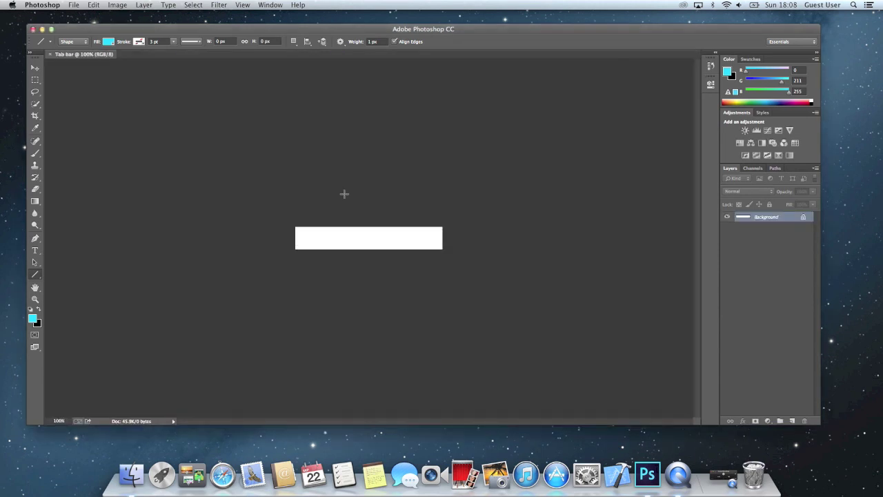
Step: Brush black over the whole 320 × 49 canvas and zoom in on it
{"action": "left_click", "coordinate": [40, 312]}
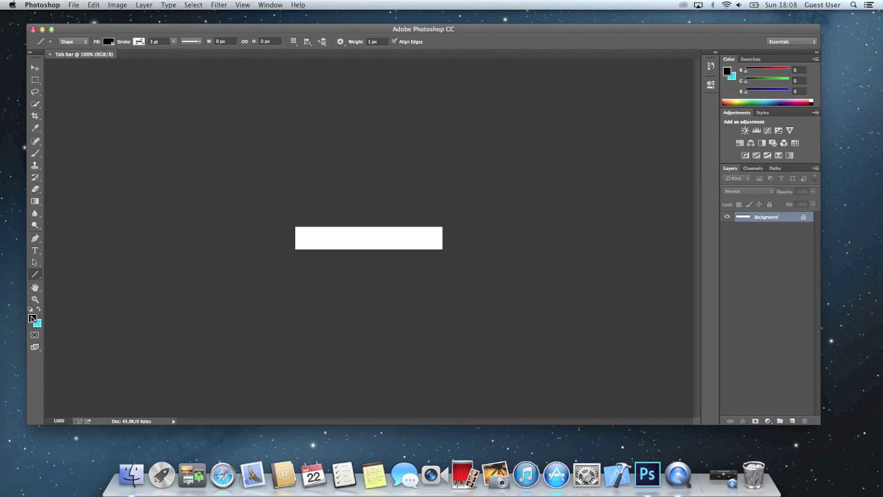
{"action": "left_click", "coordinate": [35, 153]}
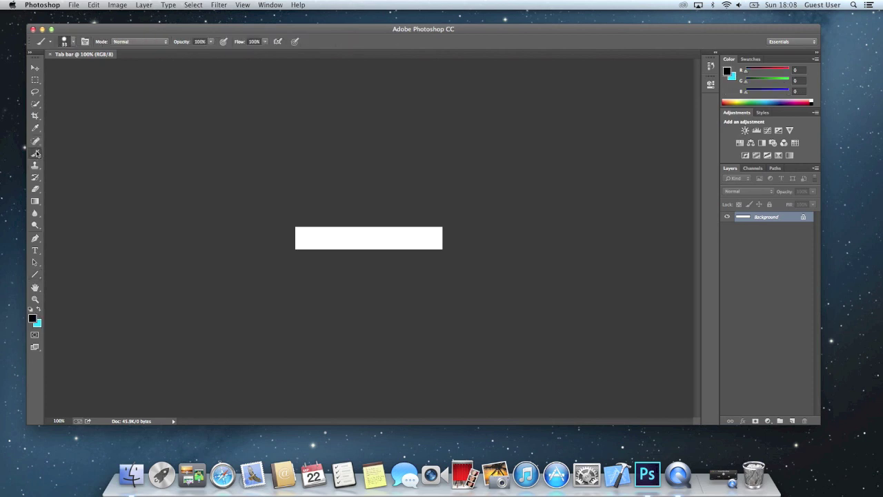
{"action": "mouse_move", "coordinate": [331, 224]}
{"action": "left_mouse_down"}
{"action": "mouse_move", "coordinate": [304, 234]}
{"action": "mouse_move", "coordinate": [361, 226]}
{"action": "mouse_move", "coordinate": [331, 227]}
{"action": "mouse_move", "coordinate": [498, 233]}
{"action": "mouse_move", "coordinate": [356, 231]}
{"action": "mouse_move", "coordinate": [458, 251]}
{"action": "mouse_move", "coordinate": [323, 244]}
{"action": "left_mouse_up"}
{"action": "scroll", "coordinate": [358, 234], "scroll_direction": "up", "scroll_amount": 5}
{"action": "scroll", "coordinate": [358, 234], "scroll_direction": "up", "scroll_amount": 2}
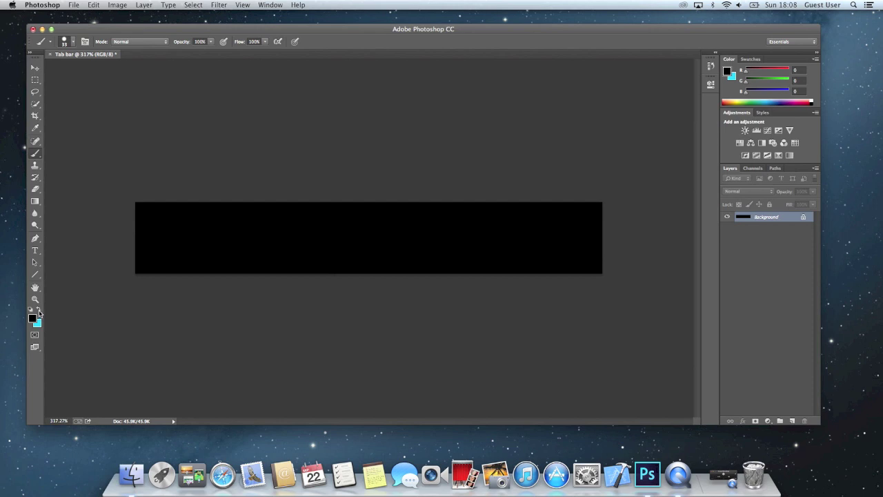
Step: Draw the cyan house outline with lines, then the magnifier's outer ellipse
{"action": "left_click", "coordinate": [38, 311]}
{"action": "left_click", "coordinate": [35, 274]}
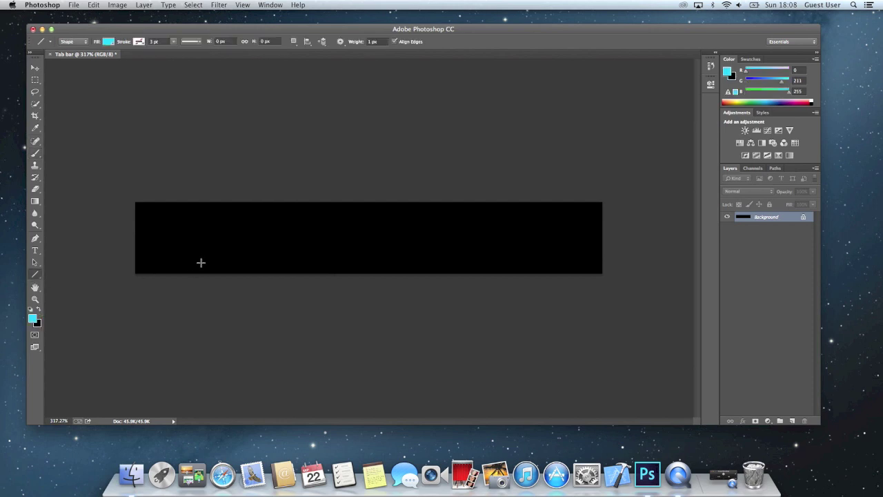
{"action": "left_click_drag", "start_coordinate": [201, 260], "coordinate": [229, 261]}
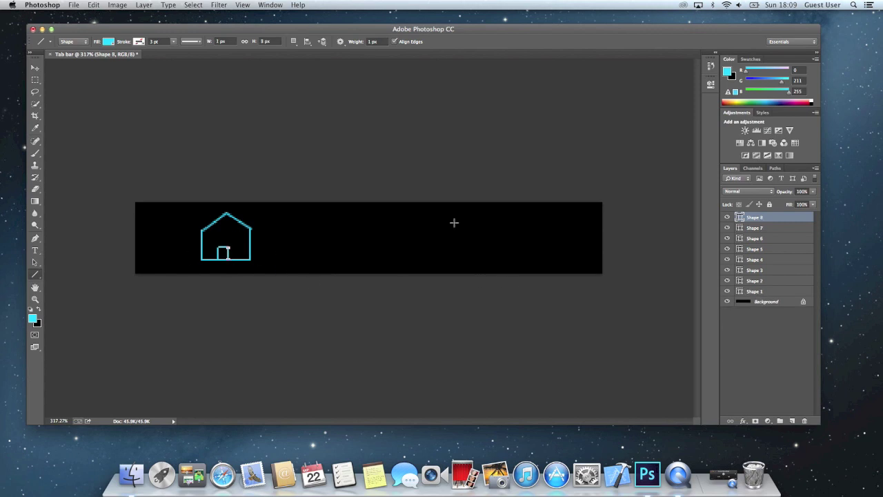
{"action": "left_click_drag", "start_coordinate": [35, 274], "coordinate": [75, 292]}
{"action": "left_click_drag", "start_coordinate": [448, 212], "coordinate": [485, 242]}
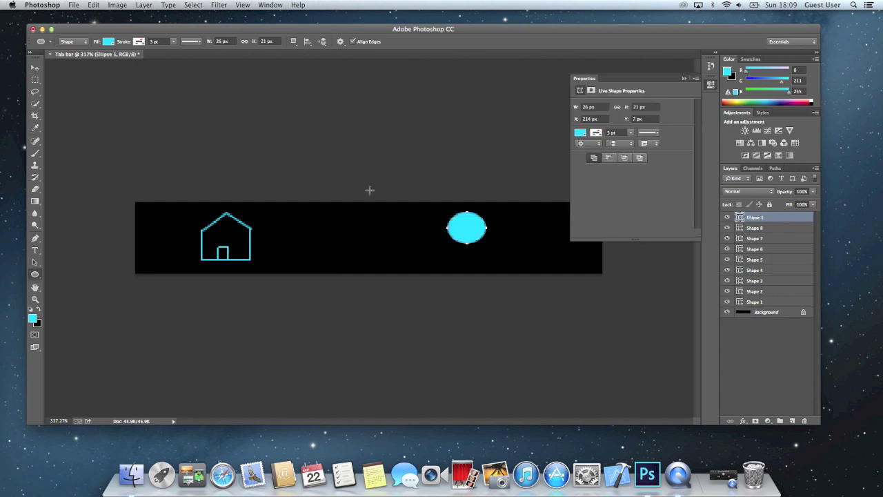
Step: Stack black-filled and cyan-filled ellipses over the outer circle to form the magnifier ring
{"action": "left_click_drag", "start_coordinate": [449, 214], "coordinate": [486, 243]}
{"action": "left_click", "coordinate": [580, 132]}
{"action": "left_click", "coordinate": [584, 176]}
{"action": "left_click_drag", "start_coordinate": [449, 133], "coordinate": [459, 143]}
{"action": "left_click", "coordinate": [581, 132]}
{"action": "left_click", "coordinate": [590, 177]}
{"action": "left_click", "coordinate": [464, 167]}
{"action": "key", "text": "Return"}
Step: Draw the magnifier's diagonal handle down-right from the ring and close the Properties panel
{"action": "left_click_drag", "start_coordinate": [36, 276], "coordinate": [68, 310]}
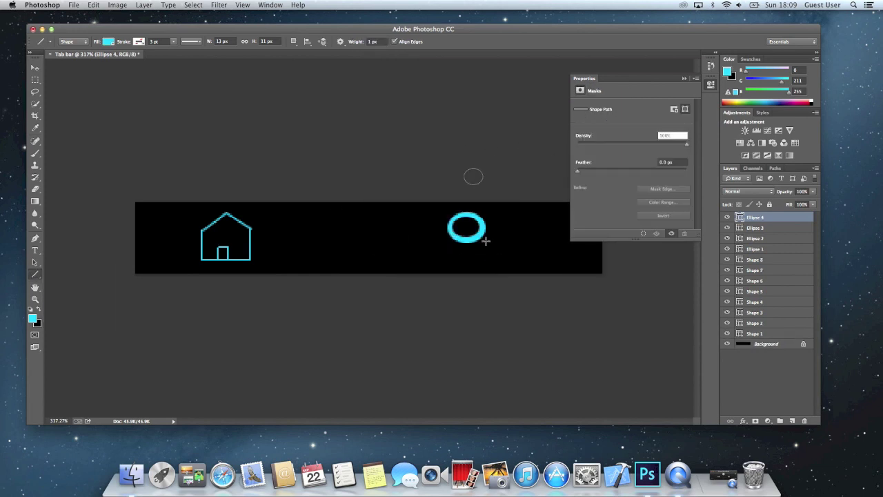
{"action": "left_click_drag", "start_coordinate": [479, 237], "coordinate": [501, 256]}
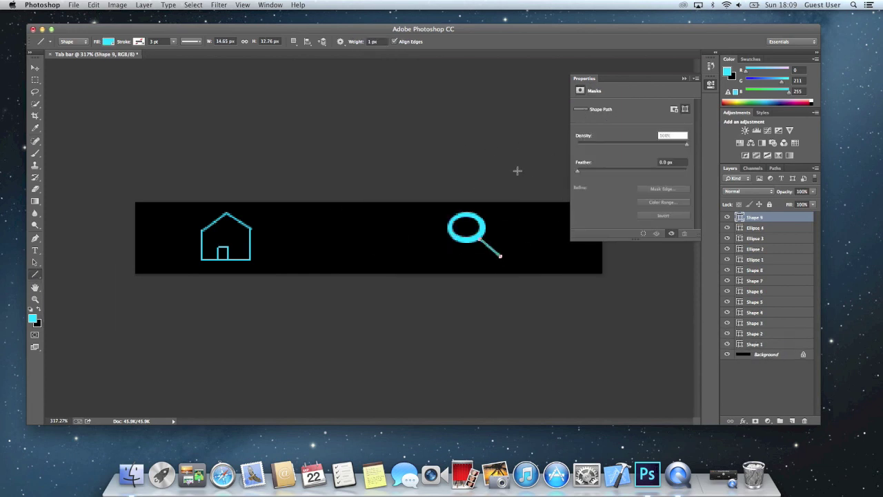
{"action": "left_click", "coordinate": [684, 78]}
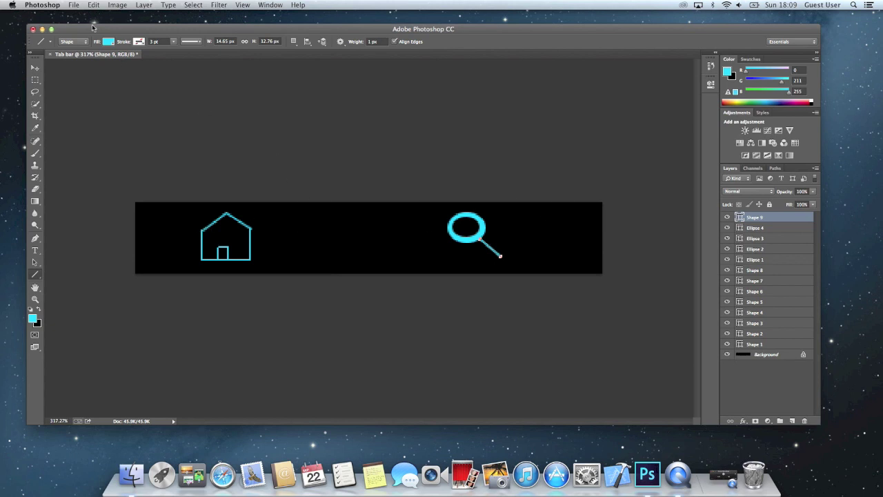
{"action": "left_click", "coordinate": [78, 5]}
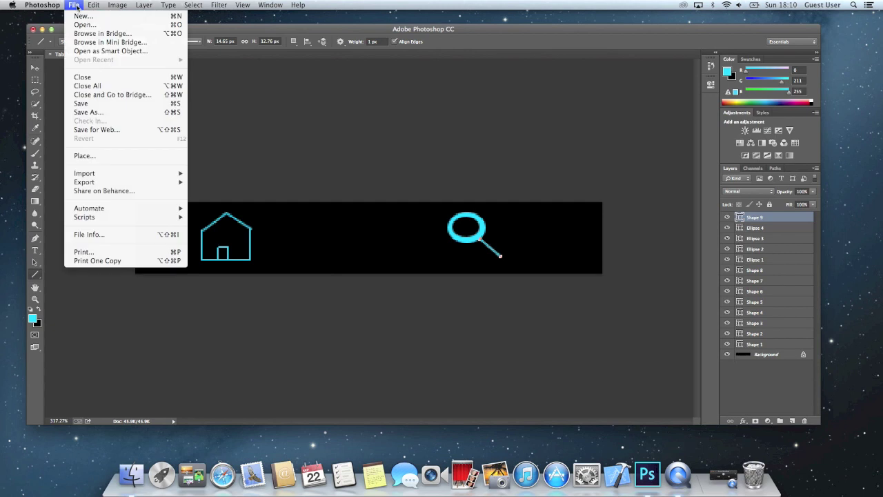
Step: Save a PNG copy named 'Tab bar.png' in Documents with default PNG options
{"action": "left_click", "coordinate": [103, 112]}
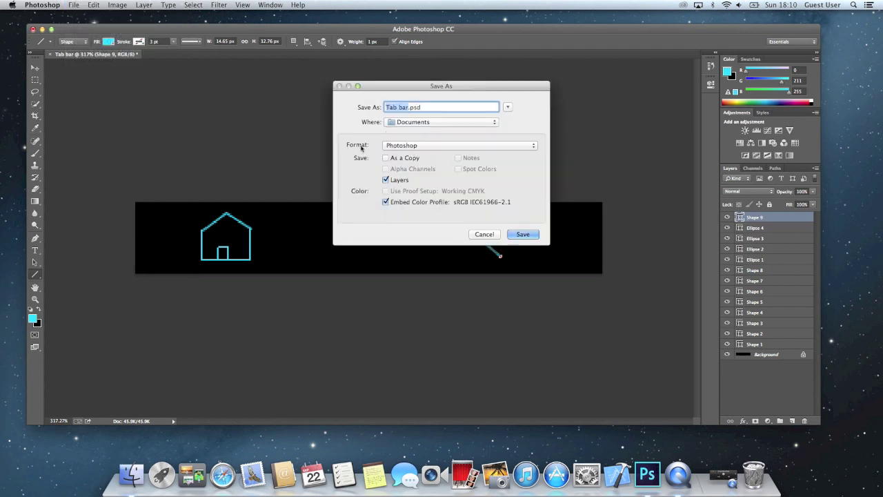
{"action": "left_click", "coordinate": [397, 149]}
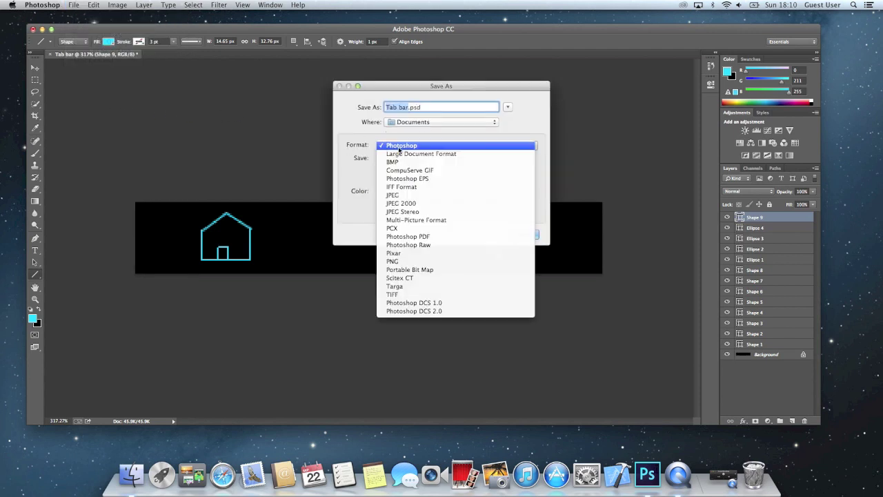
{"action": "left_click", "coordinate": [401, 263]}
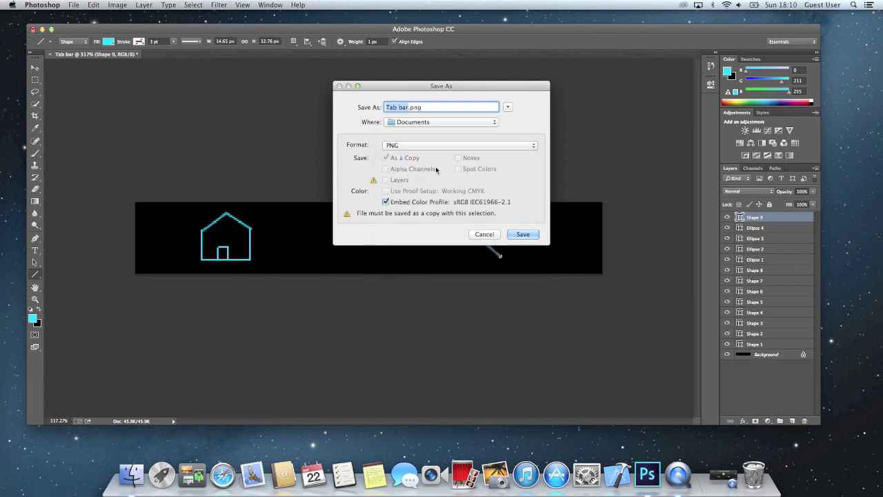
{"action": "left_click", "coordinate": [522, 234]}
{"action": "left_click", "coordinate": [481, 149]}
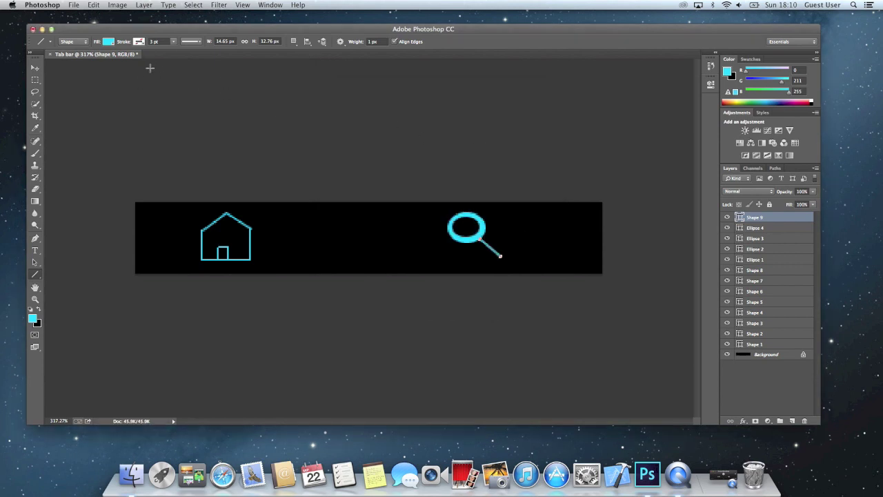
Step: Minimize Photoshop, drag Tab bar.png from Documents onto the desktop, and close the window
{"action": "left_click", "coordinate": [42, 30]}
{"action": "left_click", "coordinate": [115, 474]}
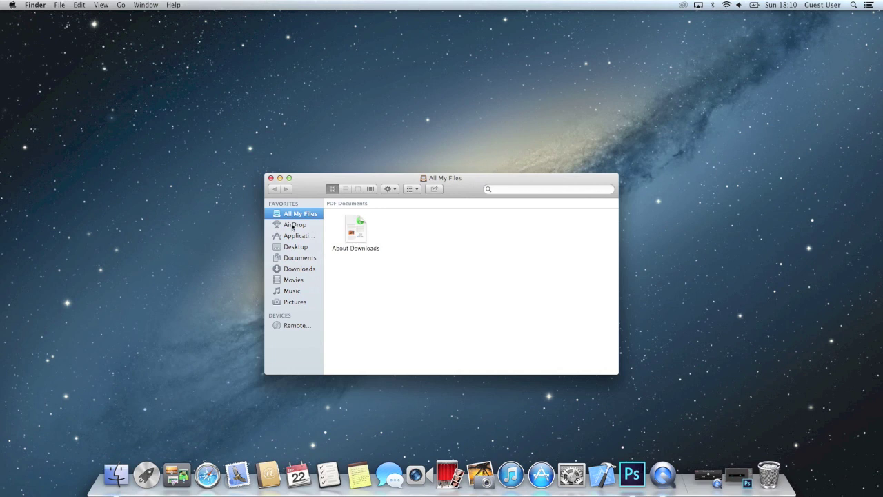
{"action": "left_click", "coordinate": [298, 258]}
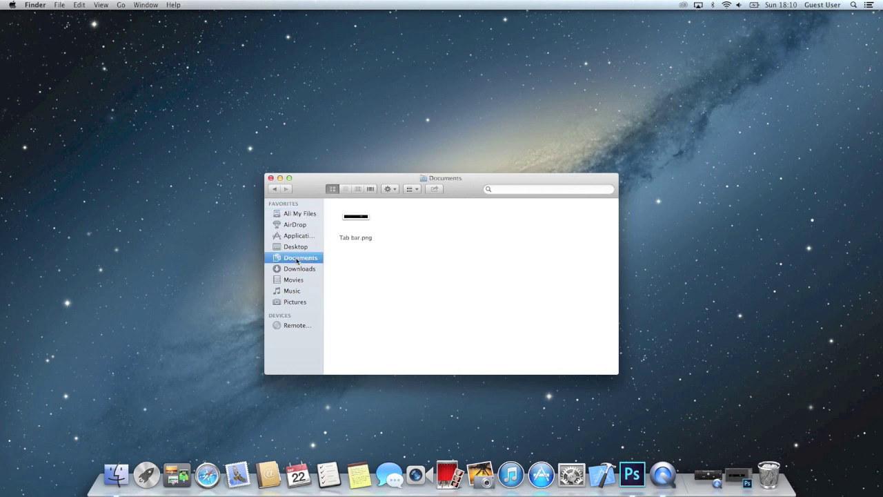
{"action": "left_click_drag", "start_coordinate": [392, 184], "coordinate": [391, 155]}
{"action": "left_click_drag", "start_coordinate": [356, 187], "coordinate": [803, 88]}
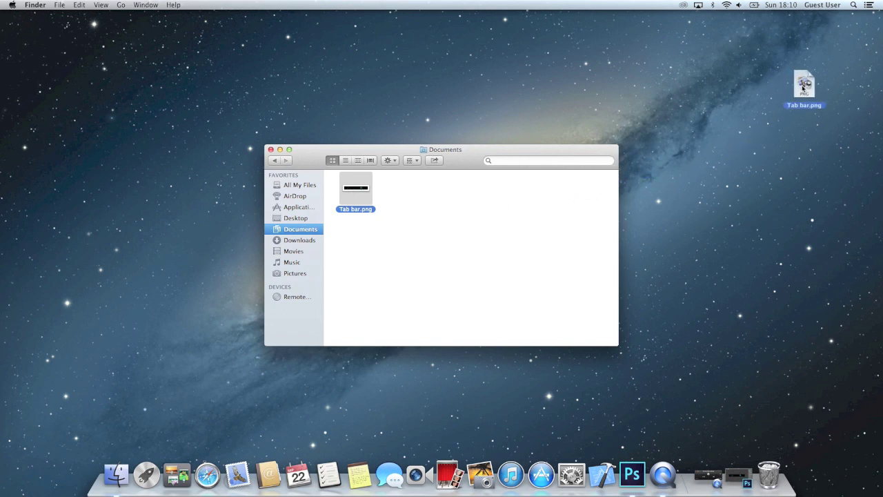
{"action": "left_click", "coordinate": [270, 149]}
{"action": "left_click_drag", "start_coordinate": [806, 88], "coordinate": [457, 153]}
{"action": "mouse_move", "coordinate": [570, 206]}
{"action": "left_mouse_down"}
{"action": "mouse_move", "coordinate": [526, 235]}
{"action": "mouse_move", "coordinate": [565, 104]}
{"action": "mouse_move", "coordinate": [559, 207]}
{"action": "left_mouse_up"}
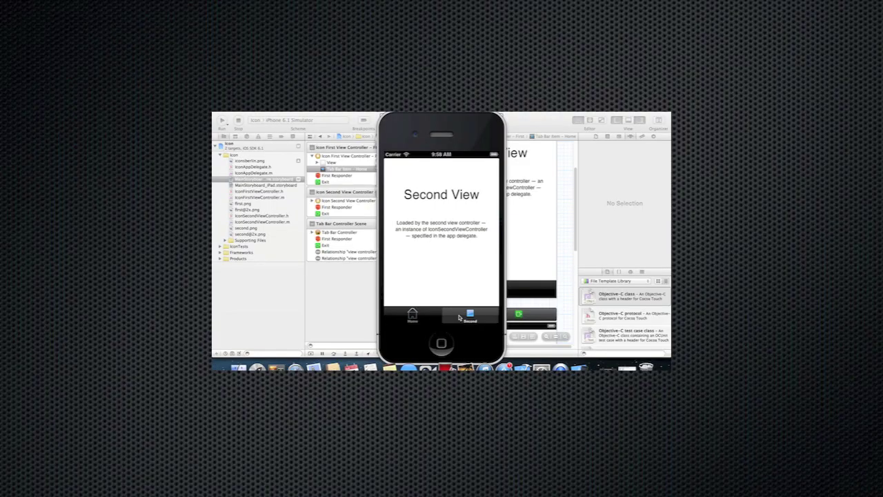
Step: Switch the simulator app between its First View and Second View tabs, ending on First View
{"action": "left_click", "coordinate": [414, 321]}
{"action": "left_click", "coordinate": [461, 322]}
{"action": "left_click", "coordinate": [428, 322]}
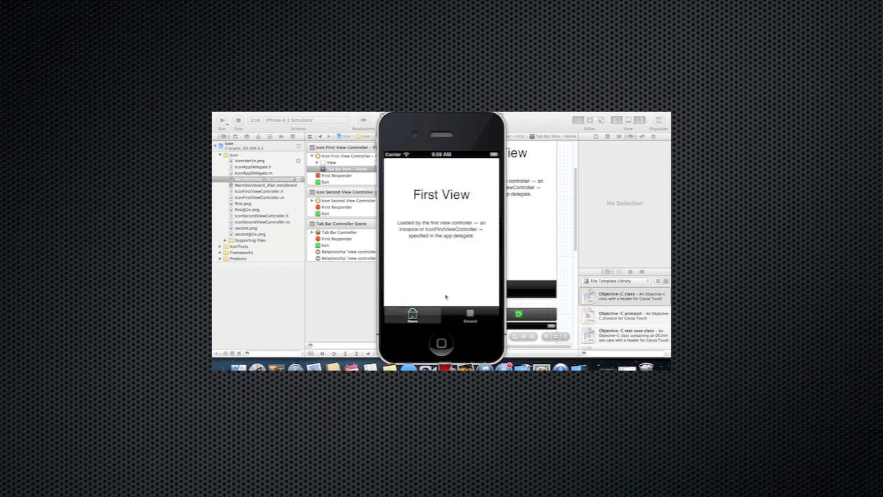